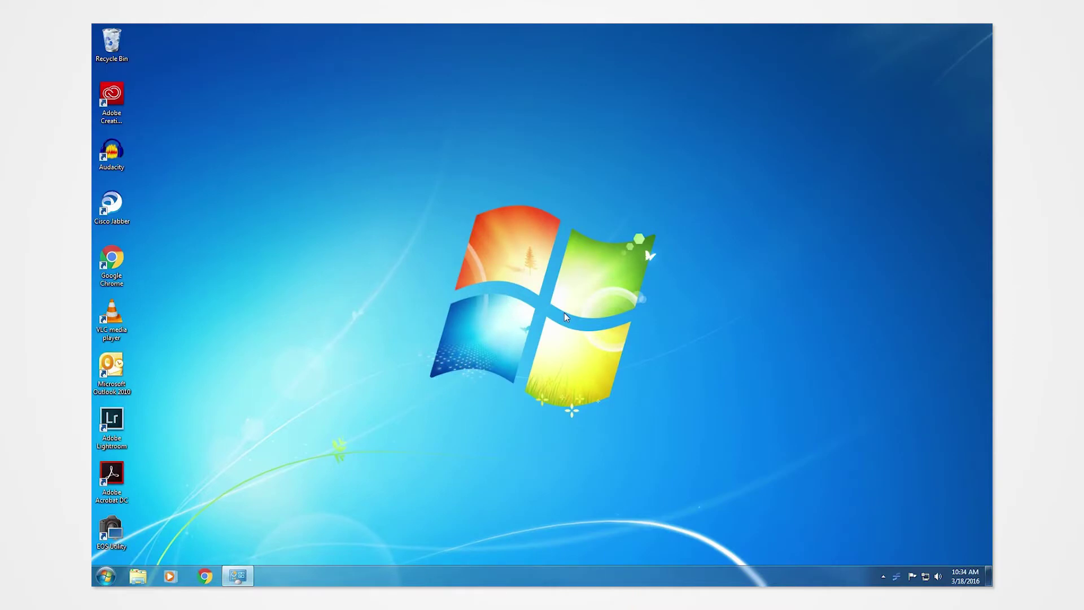
key(super+Pause)
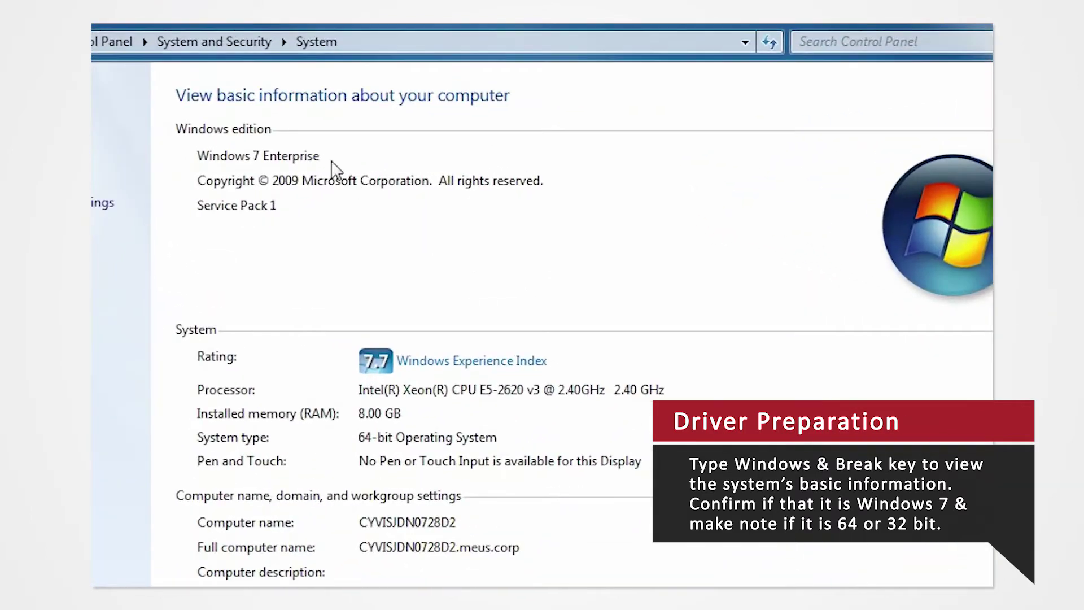
click(394, 164)
click(498, 443)
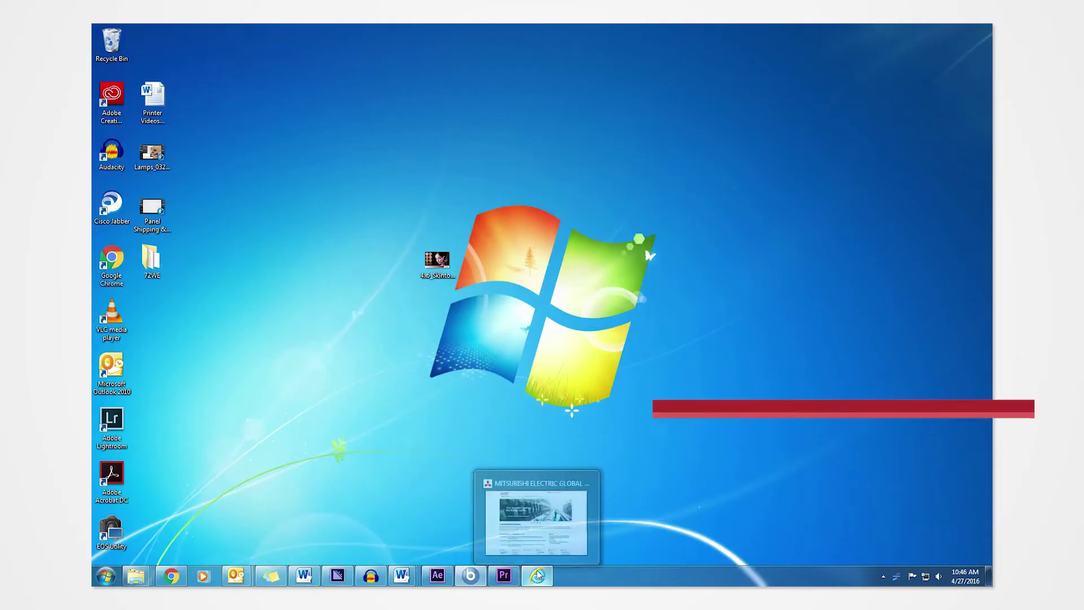
click(535, 513)
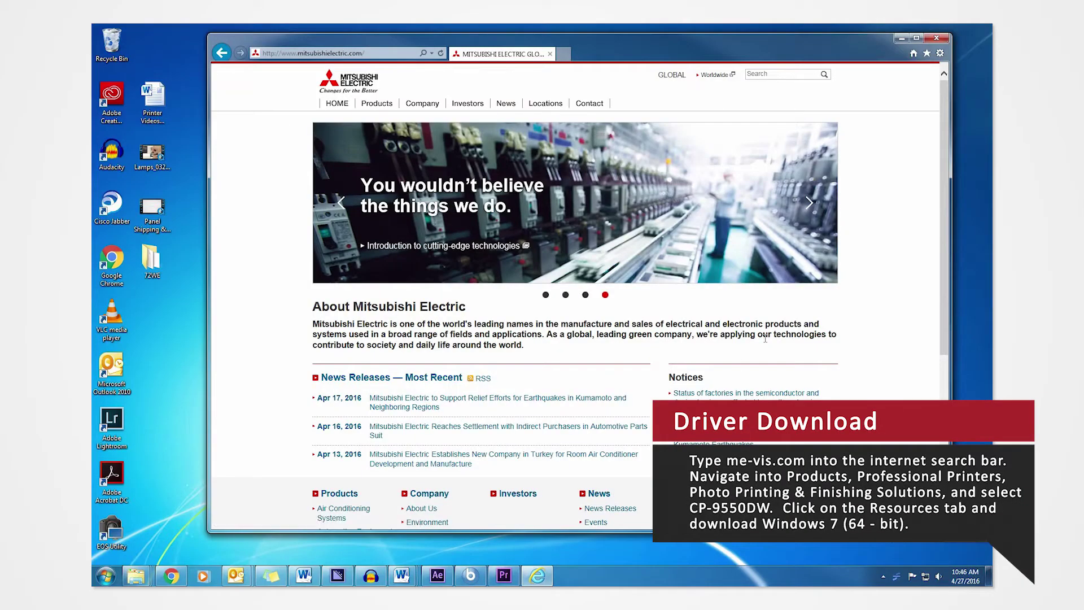
click(378, 55)
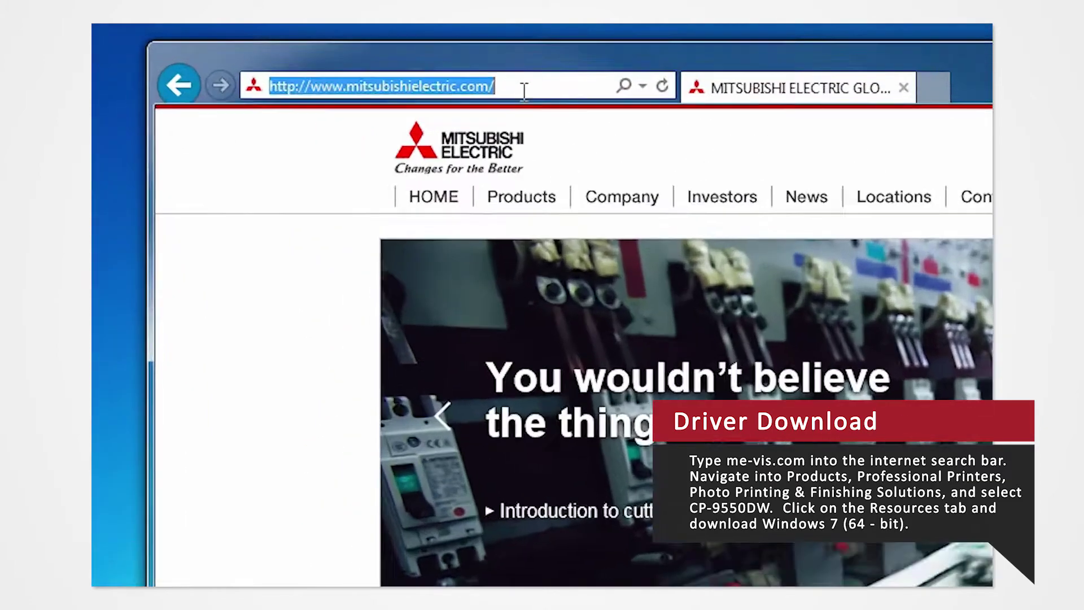
text(me-vis.)
key(Return)
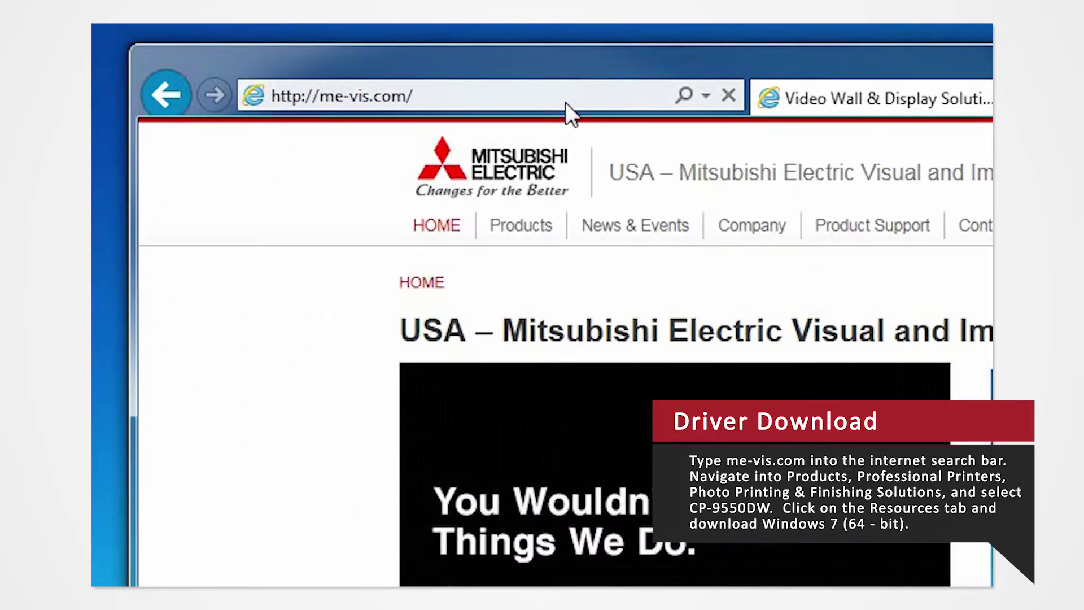
mouse_move(540, 223)
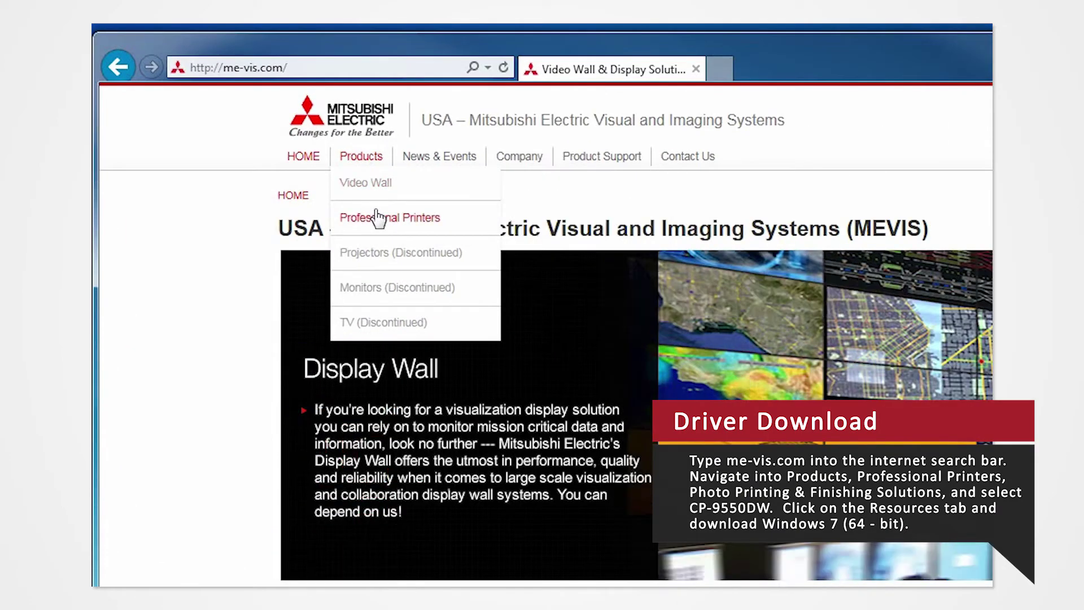
click(377, 218)
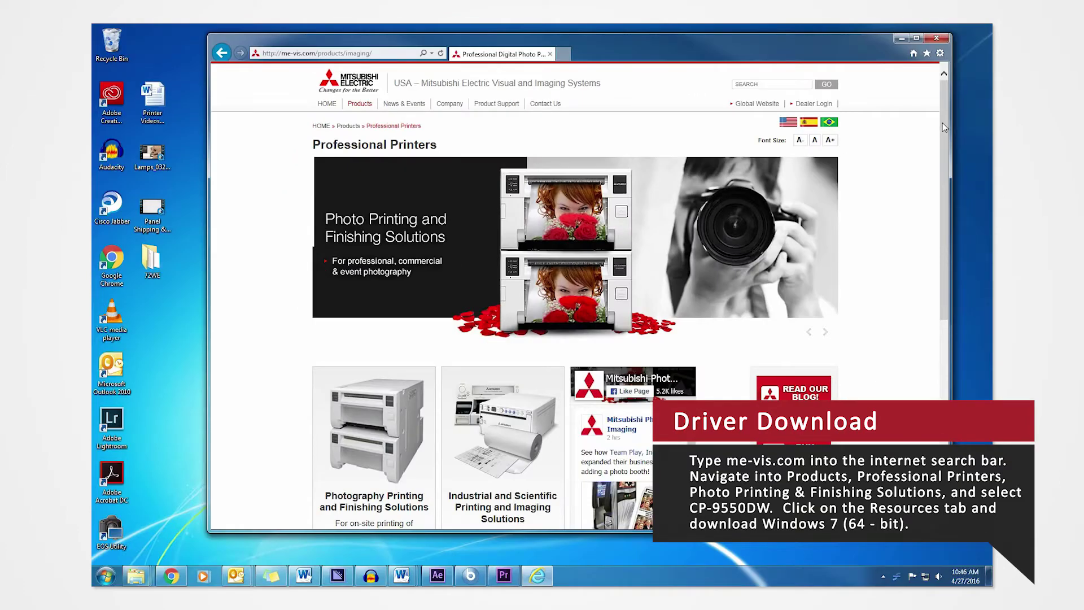
scroll(944, 127, down, 3)
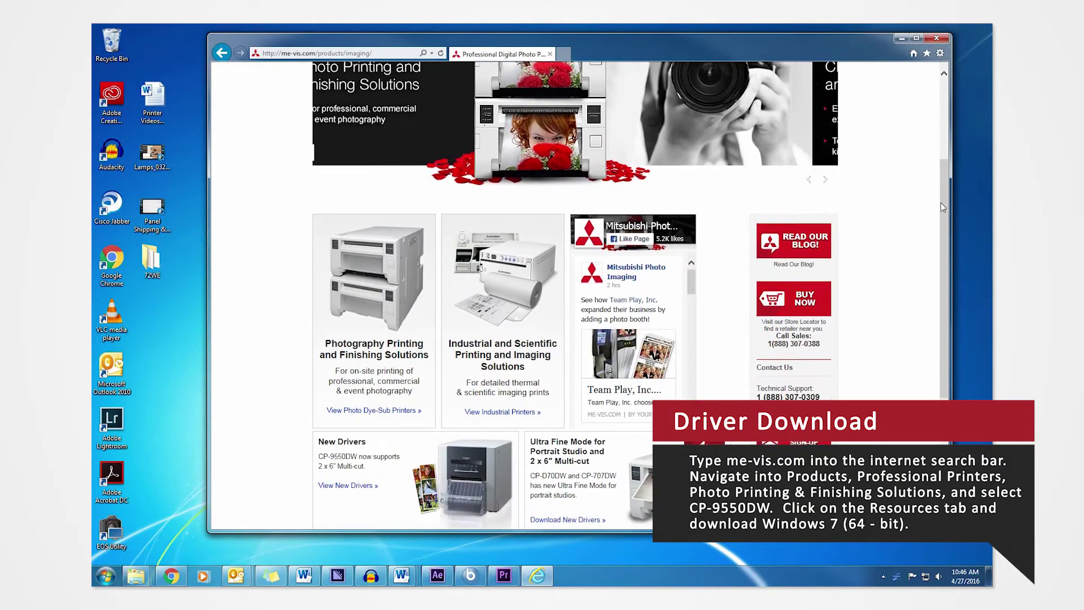
click(357, 295)
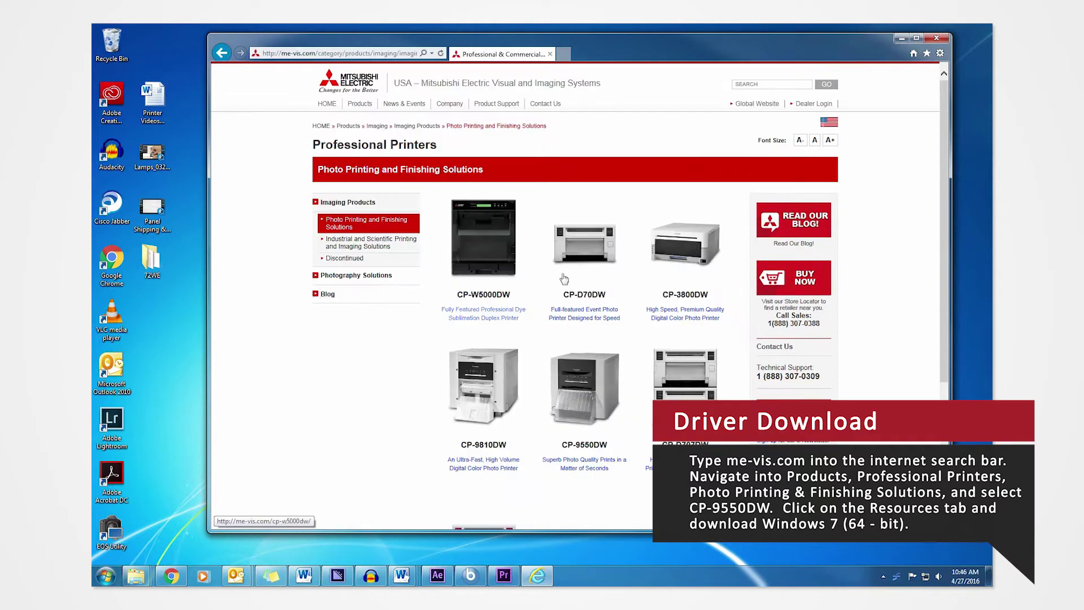
scroll(944, 226, down, 2)
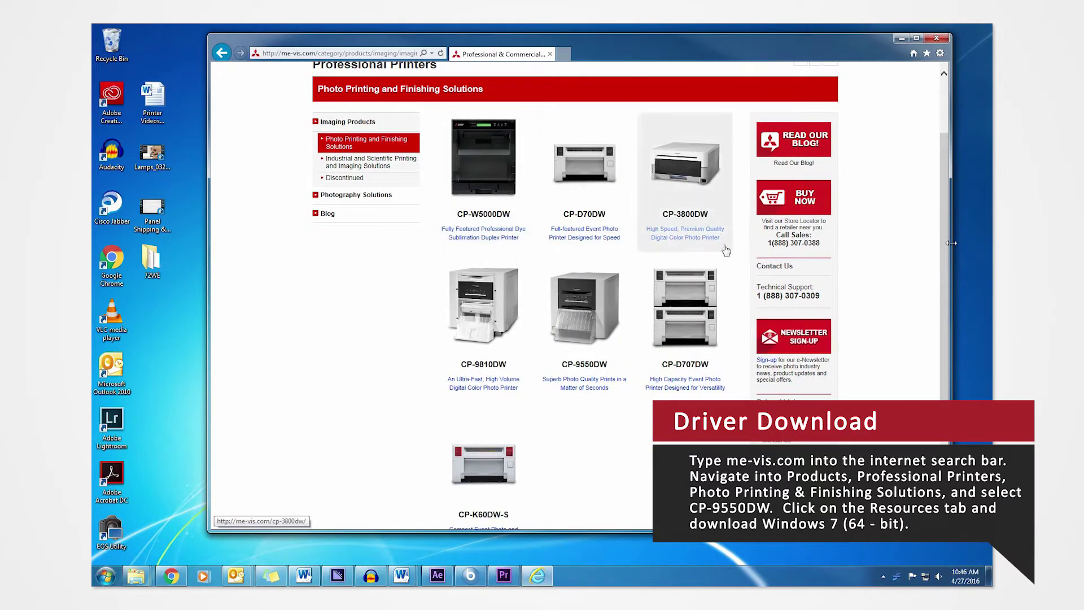
click(611, 326)
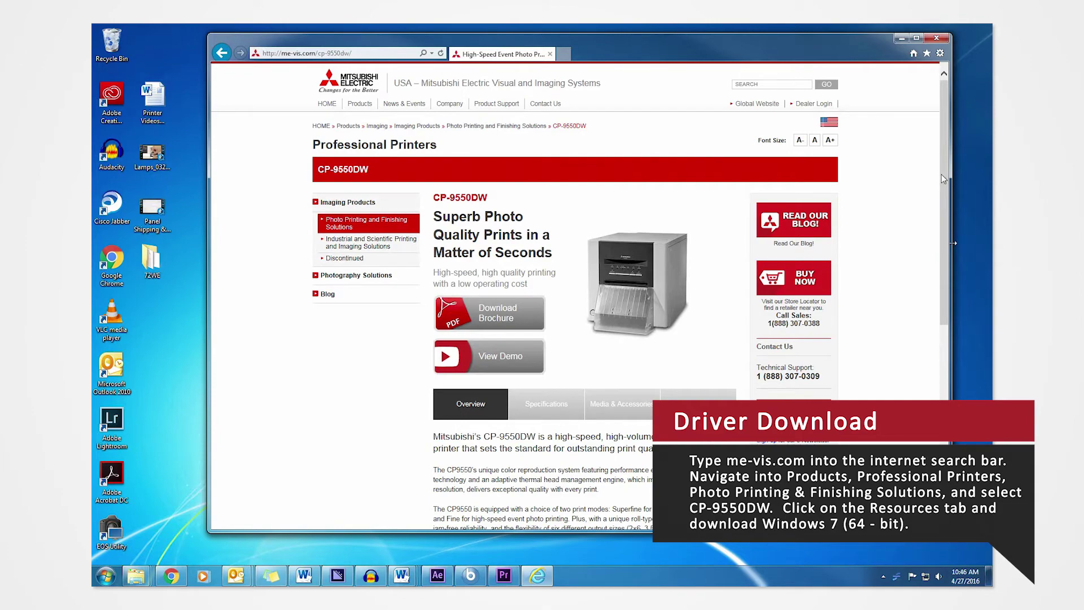
drag(942, 179, 946, 244)
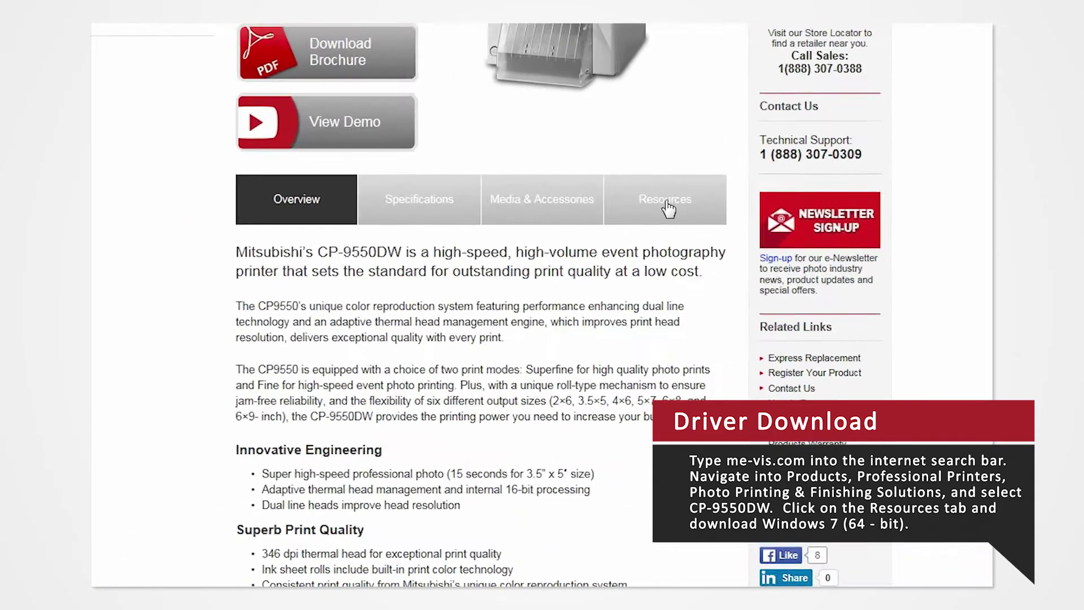
click(668, 208)
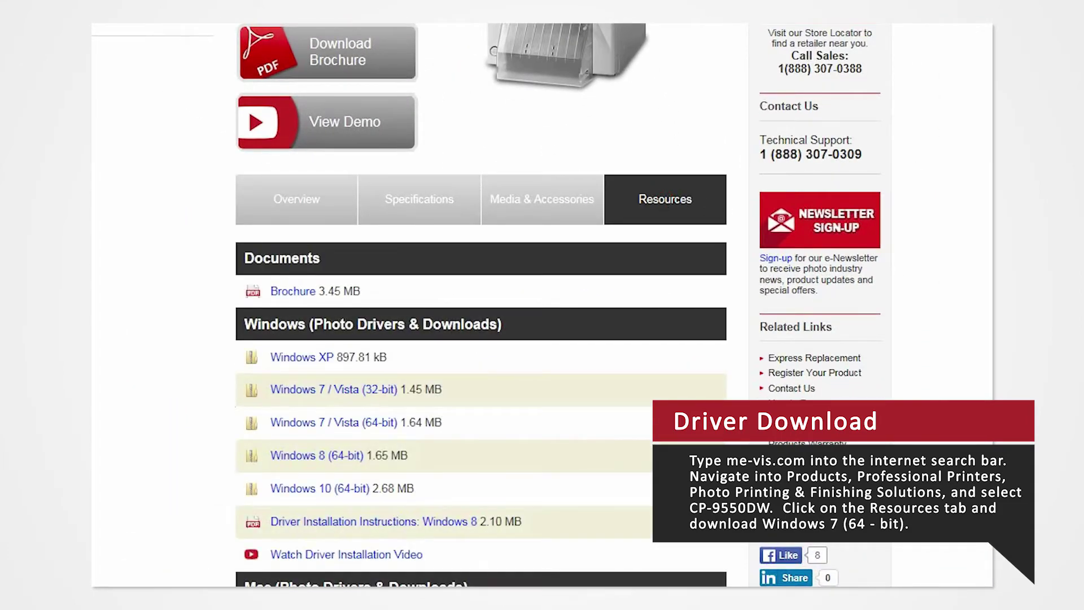
scroll(480, 305, down, 4)
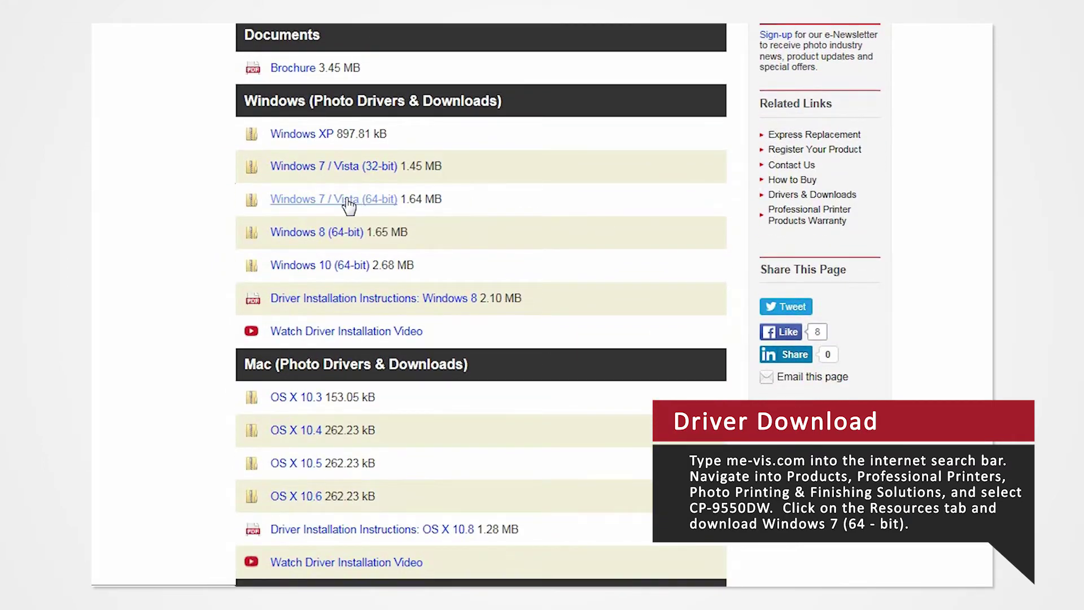
click(346, 199)
right_click(345, 199)
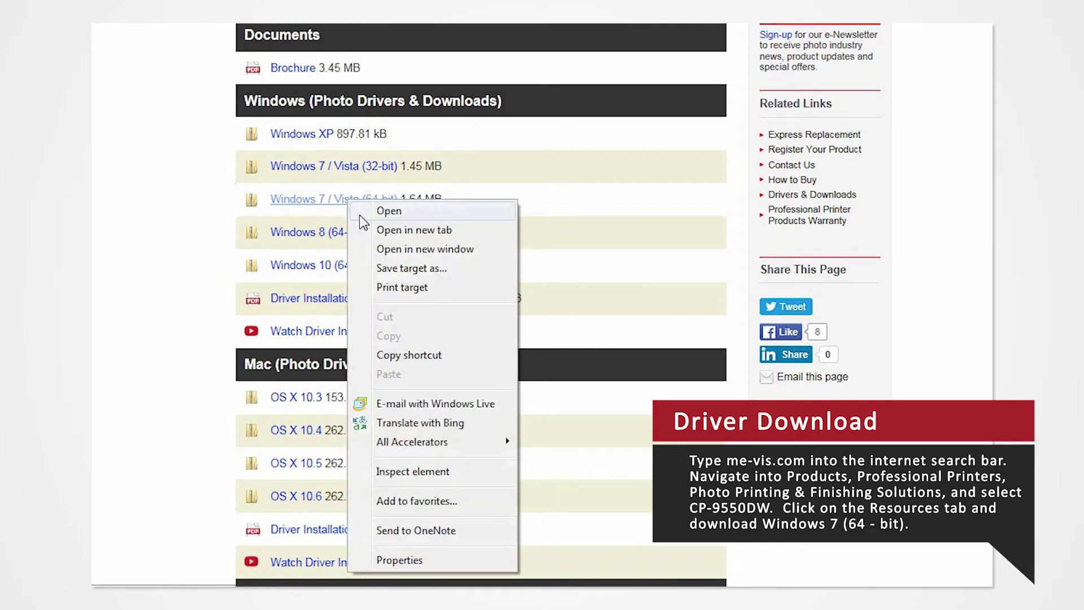
click(411, 268)
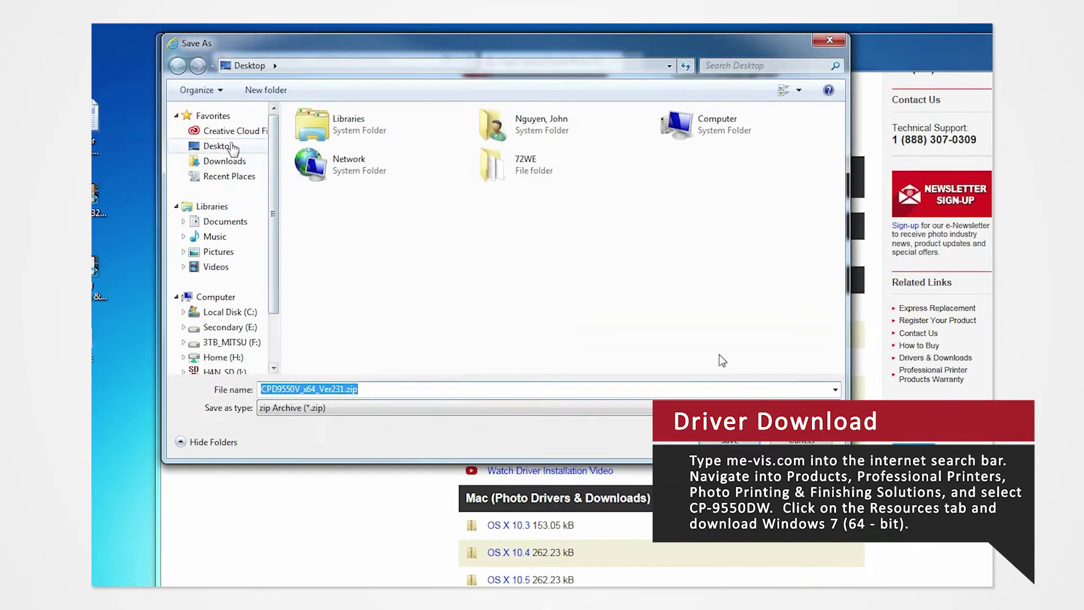
click(231, 147)
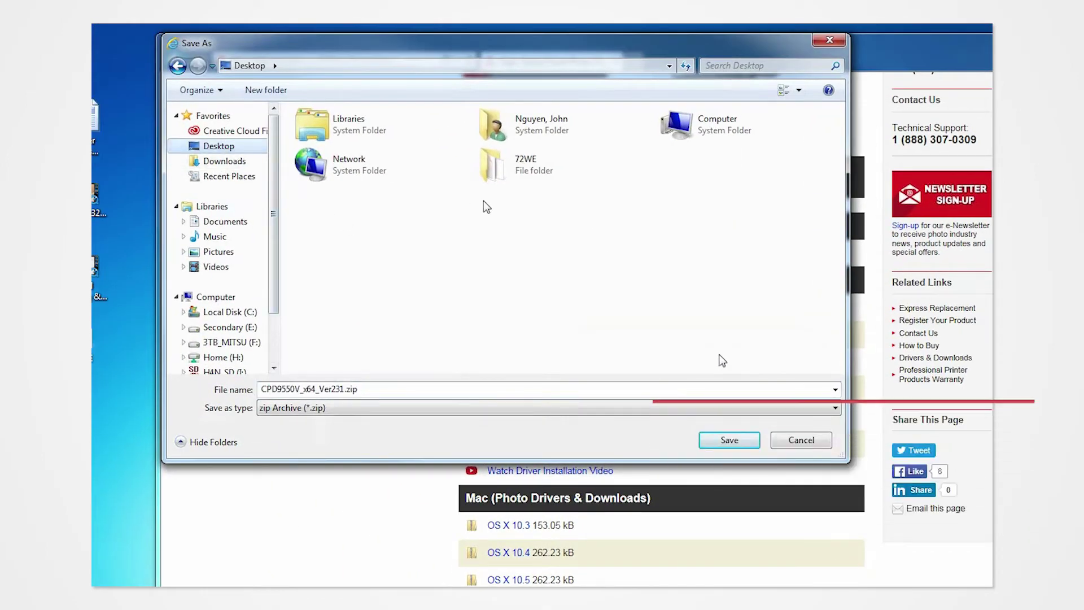
click(730, 441)
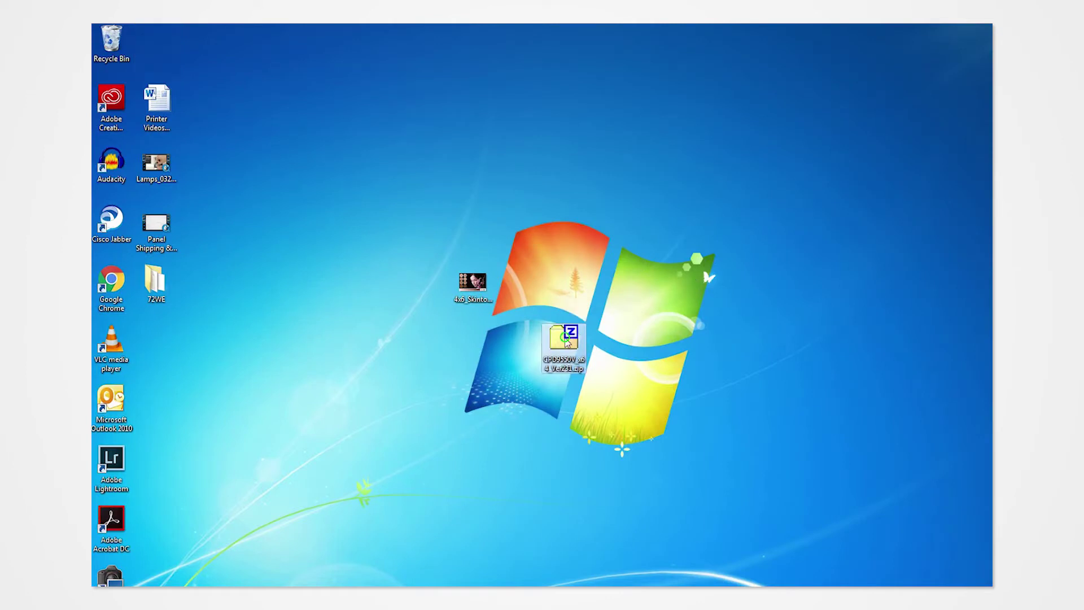
right_click(567, 339)
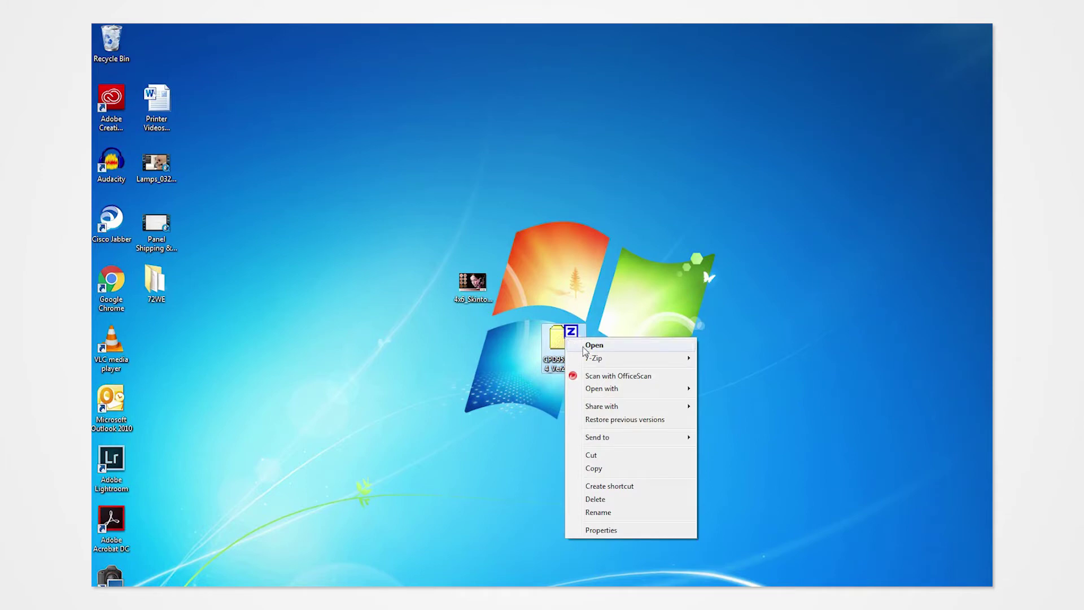
mouse_move(597, 360)
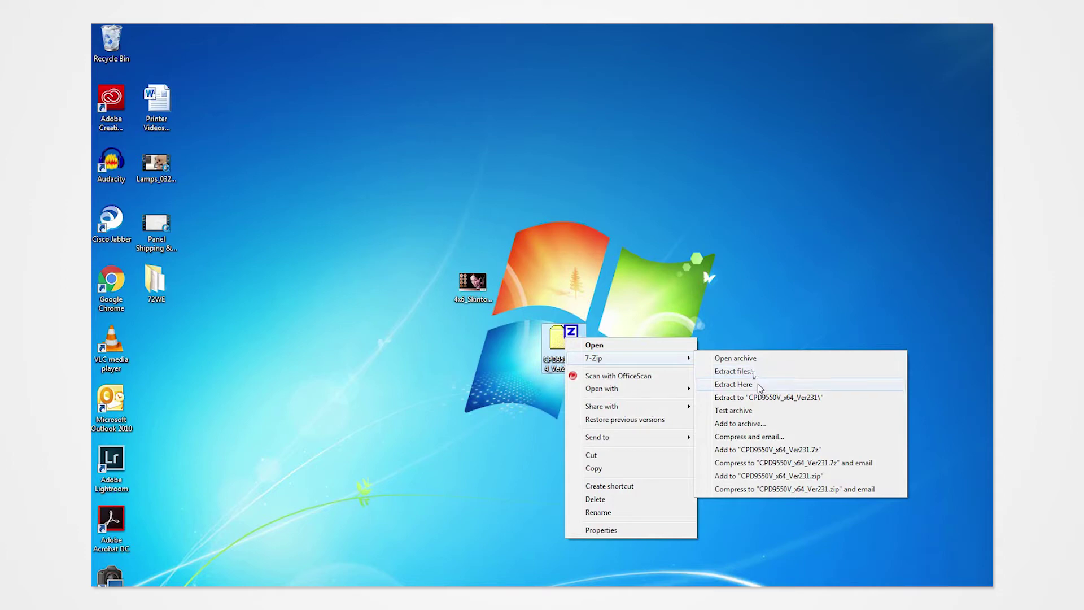
click(733, 385)
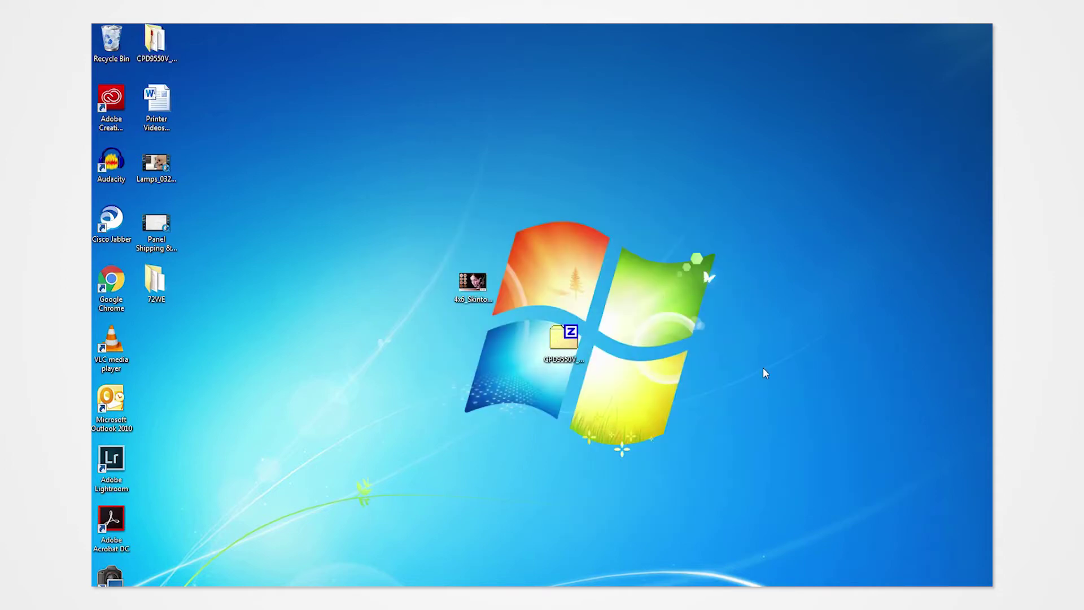
drag(154, 40, 655, 343)
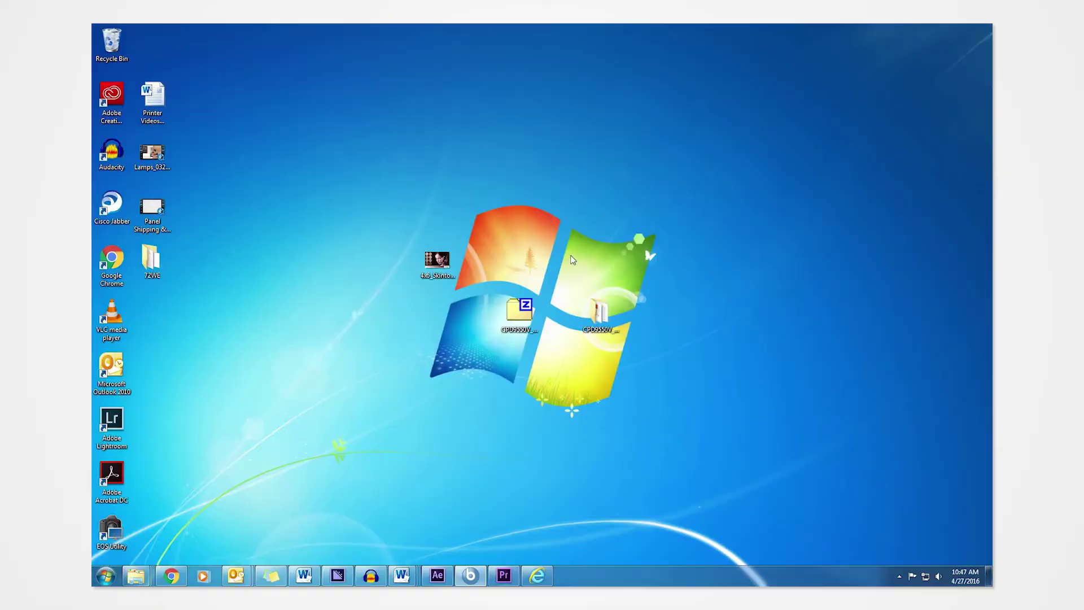
click(105, 573)
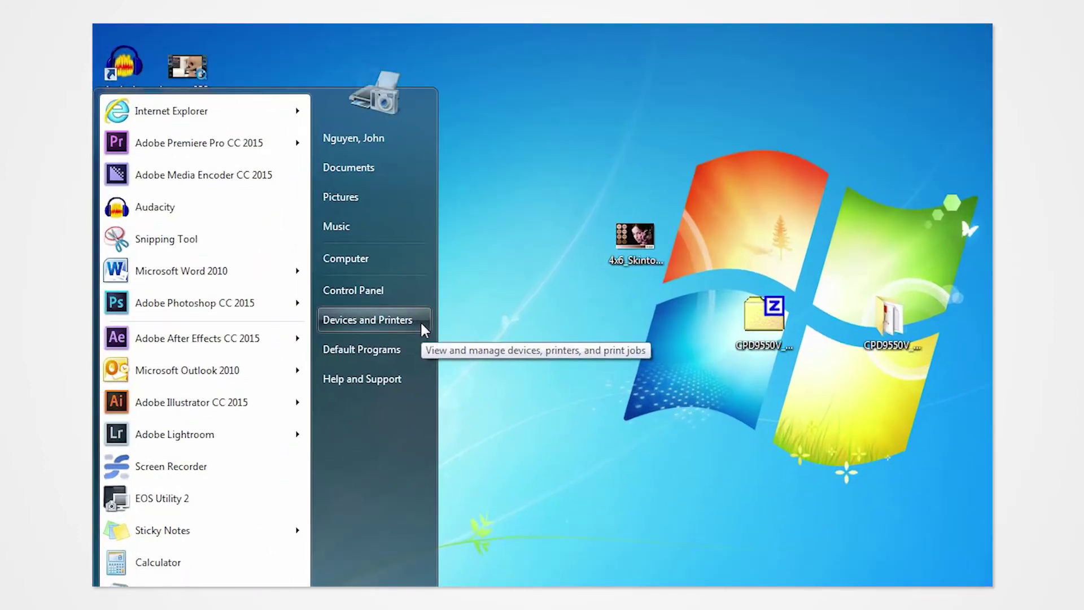
click(319, 320)
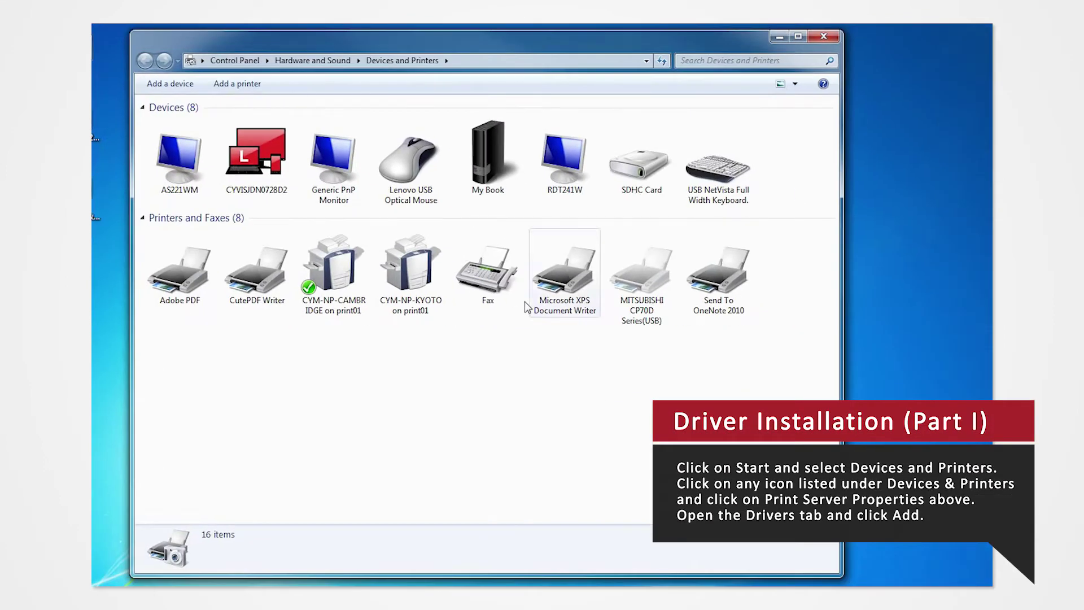
click(510, 284)
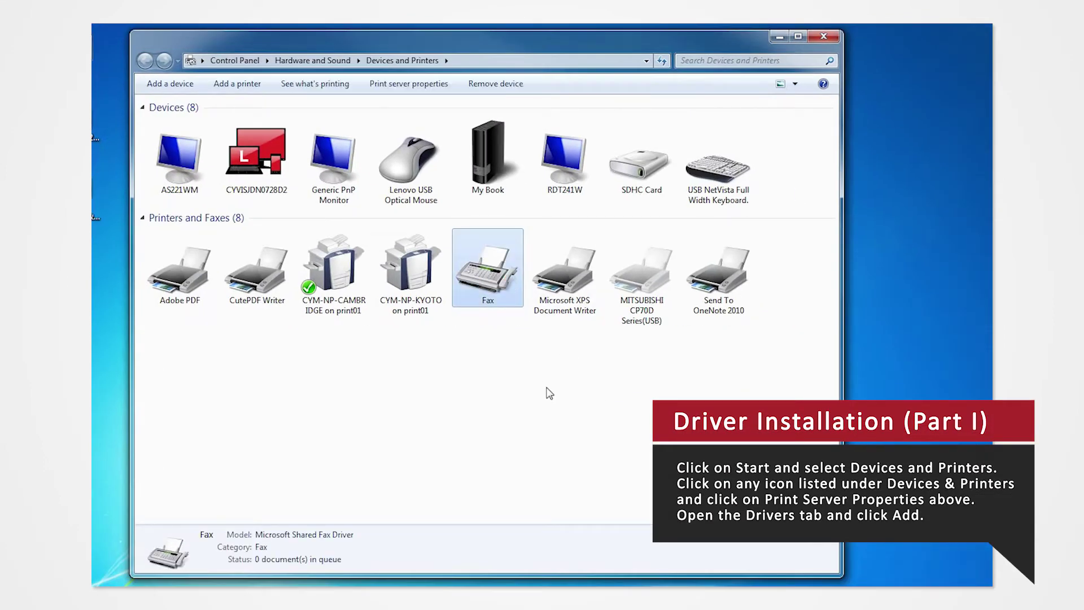
click(429, 88)
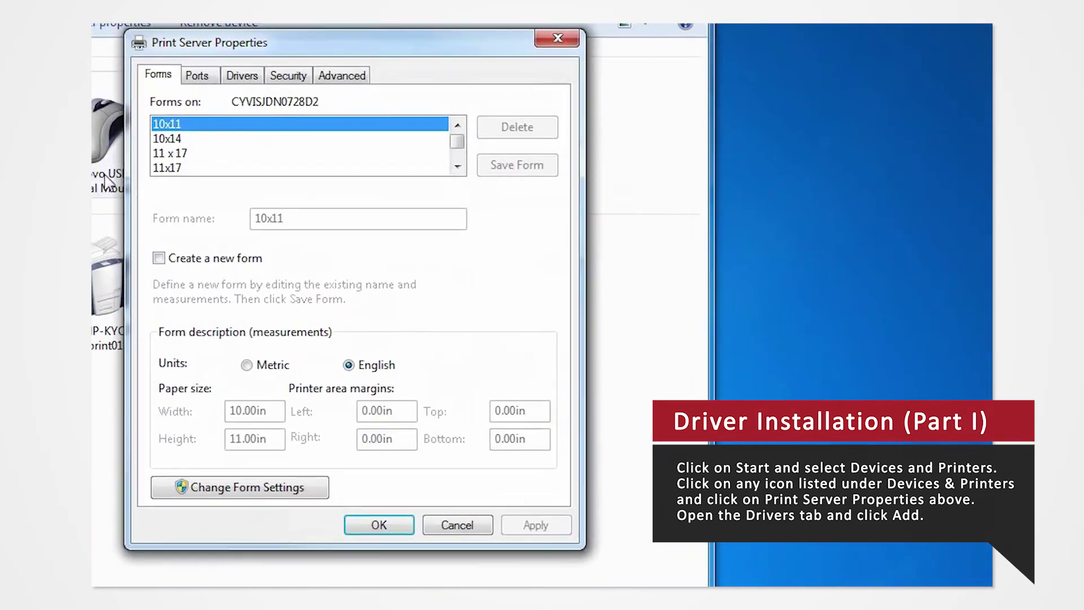
click(248, 77)
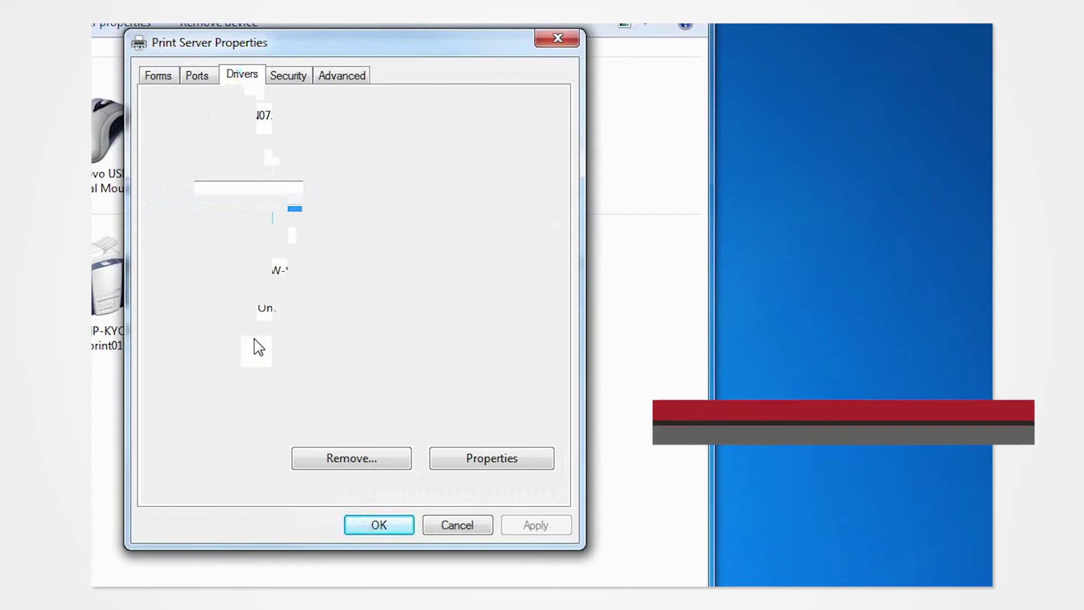
click(234, 458)
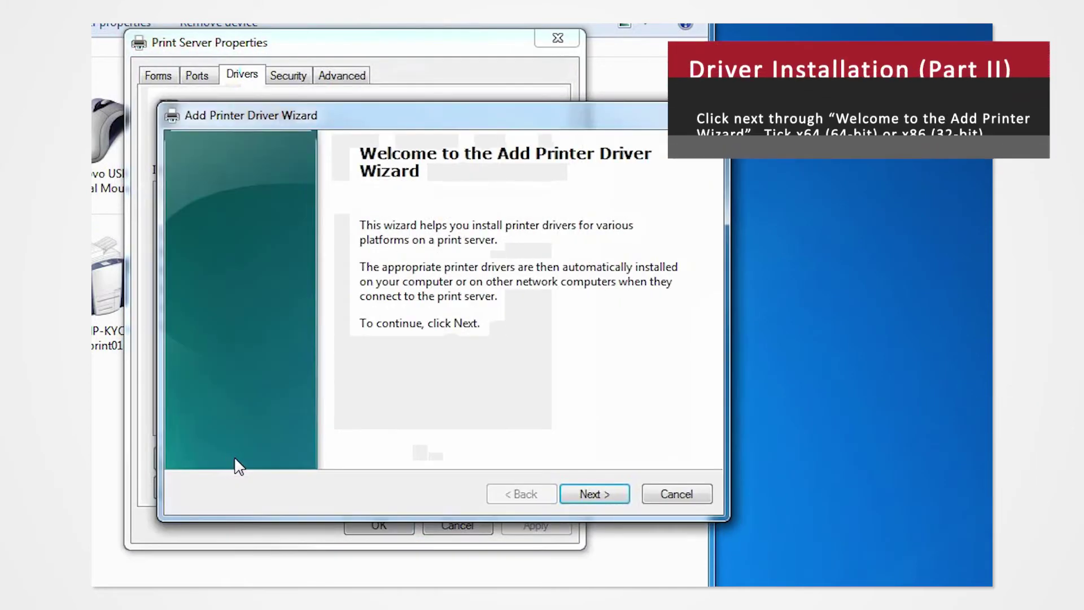
click(583, 497)
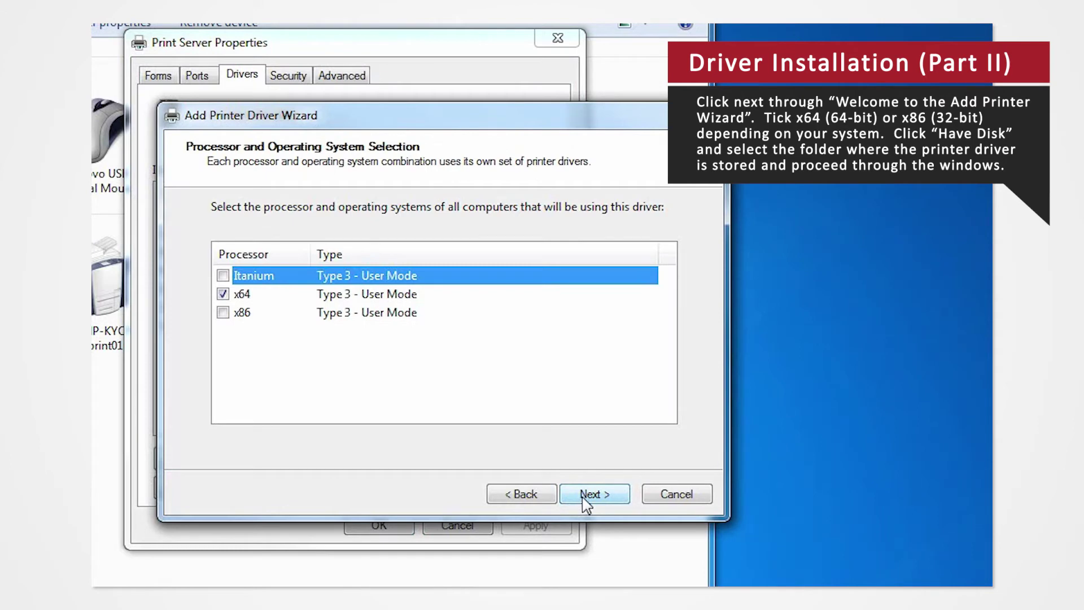
click(446, 294)
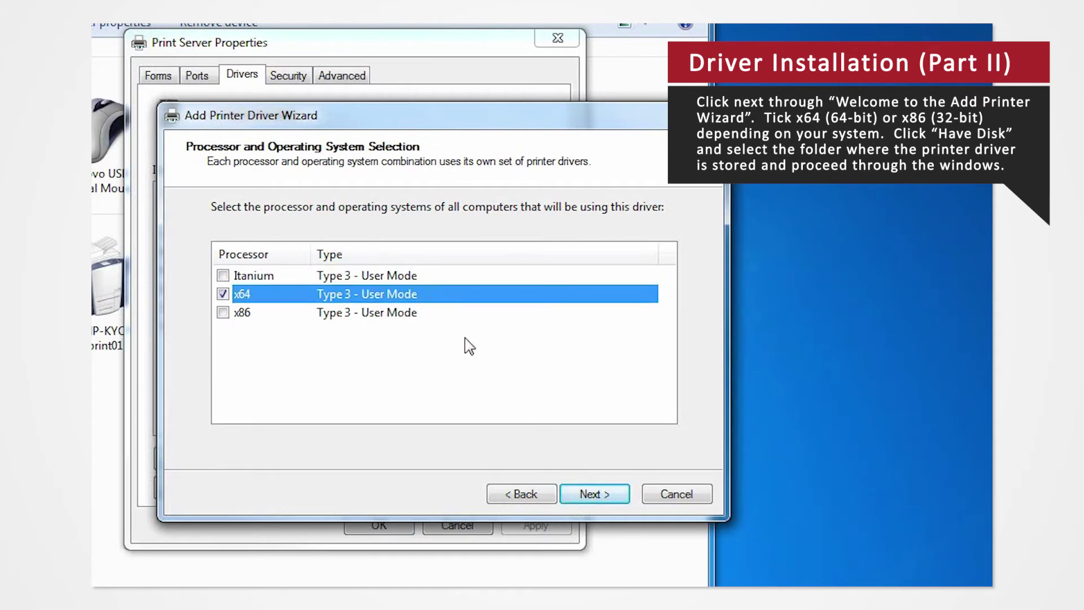
click(423, 314)
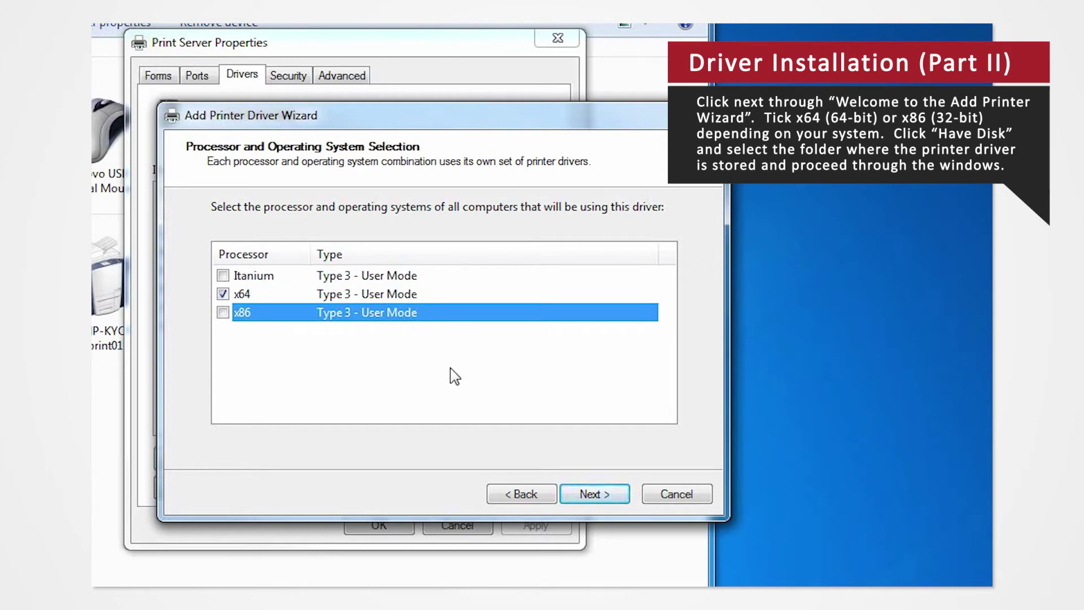
click(412, 294)
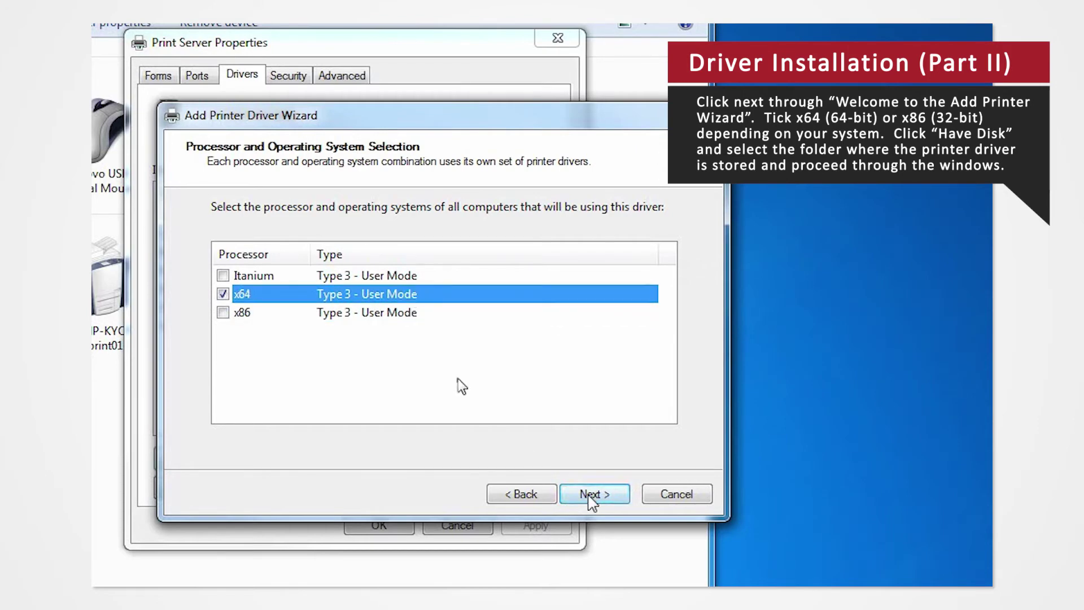
click(591, 496)
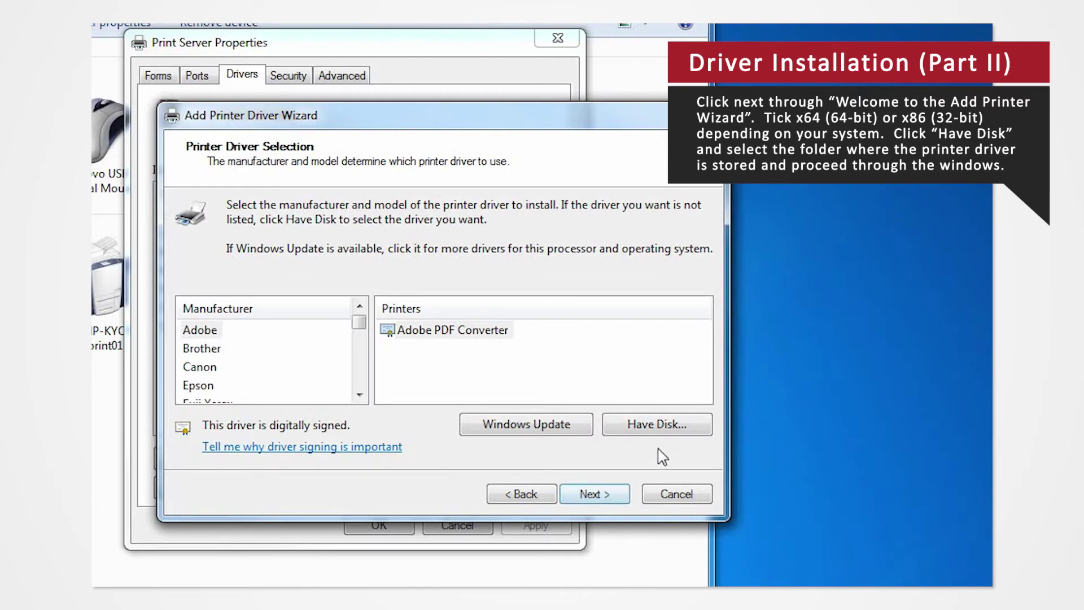
click(676, 428)
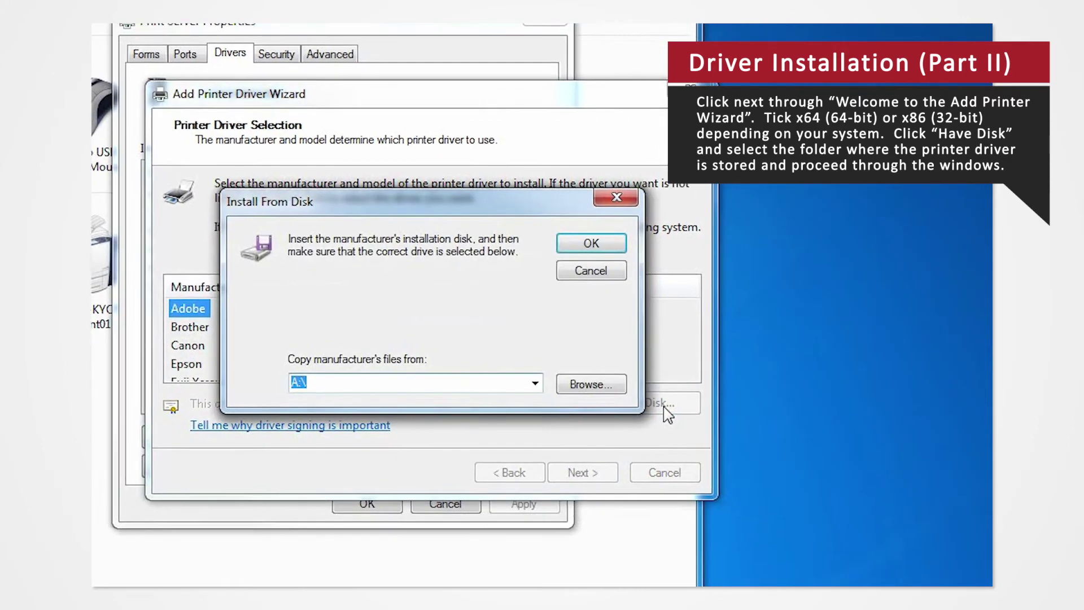
click(552, 294)
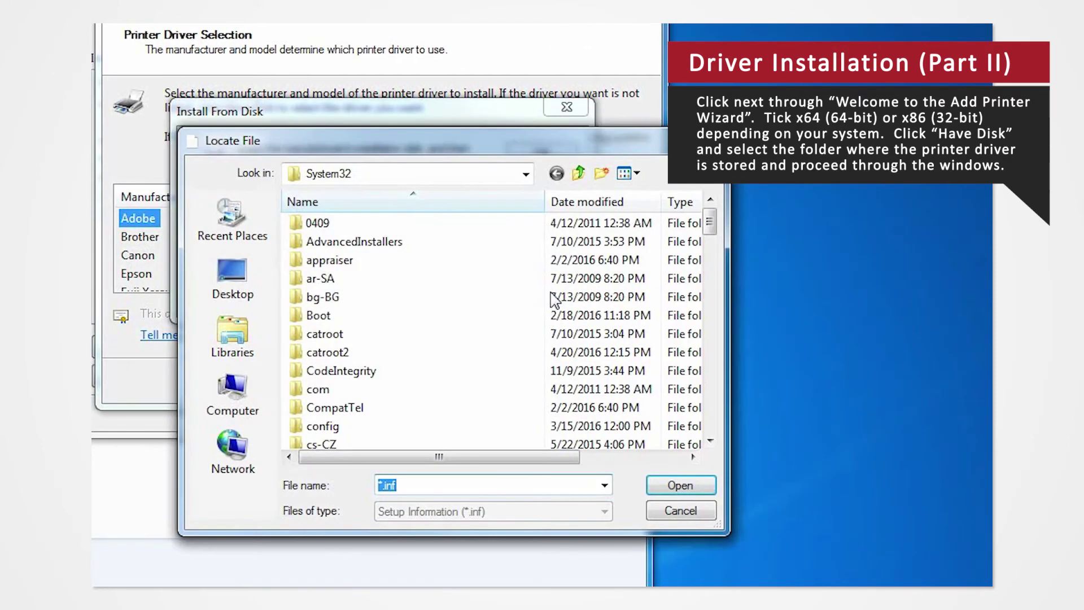
click(246, 277)
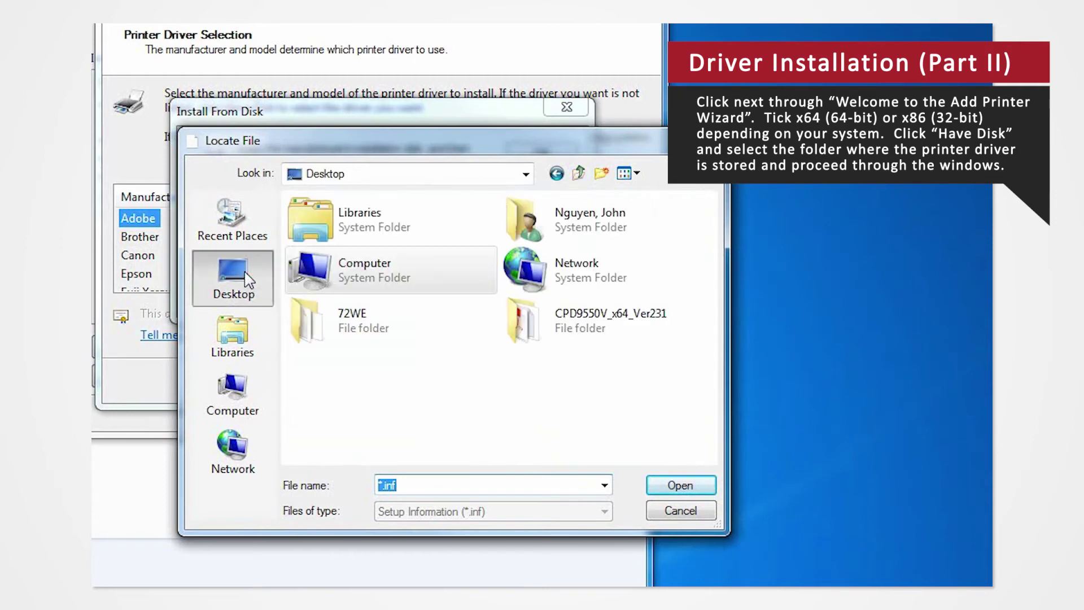
double_click(551, 321)
click(373, 222)
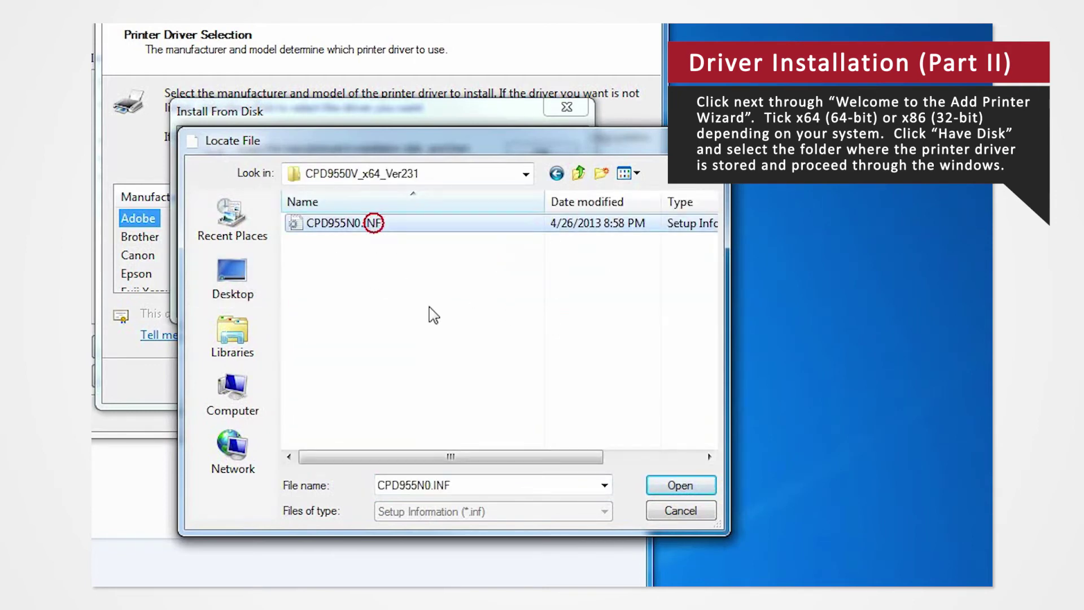
click(681, 485)
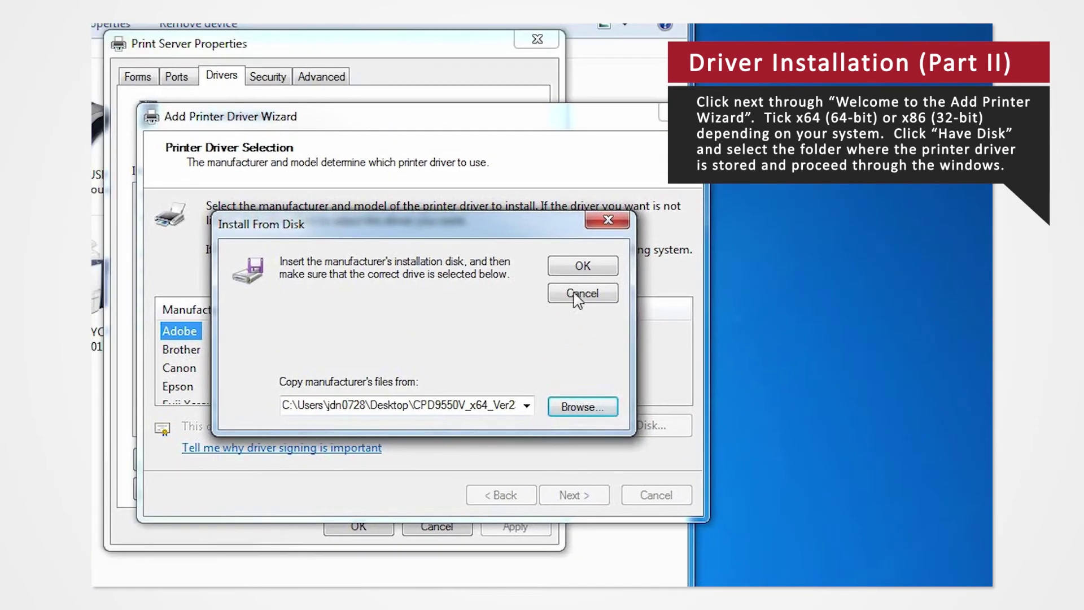
click(571, 268)
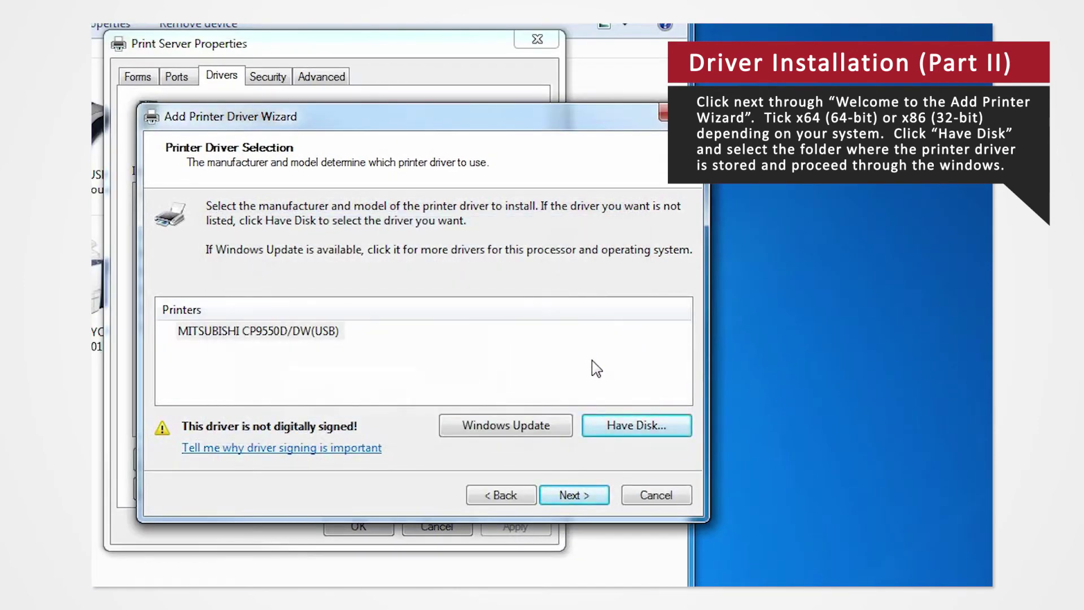
click(587, 497)
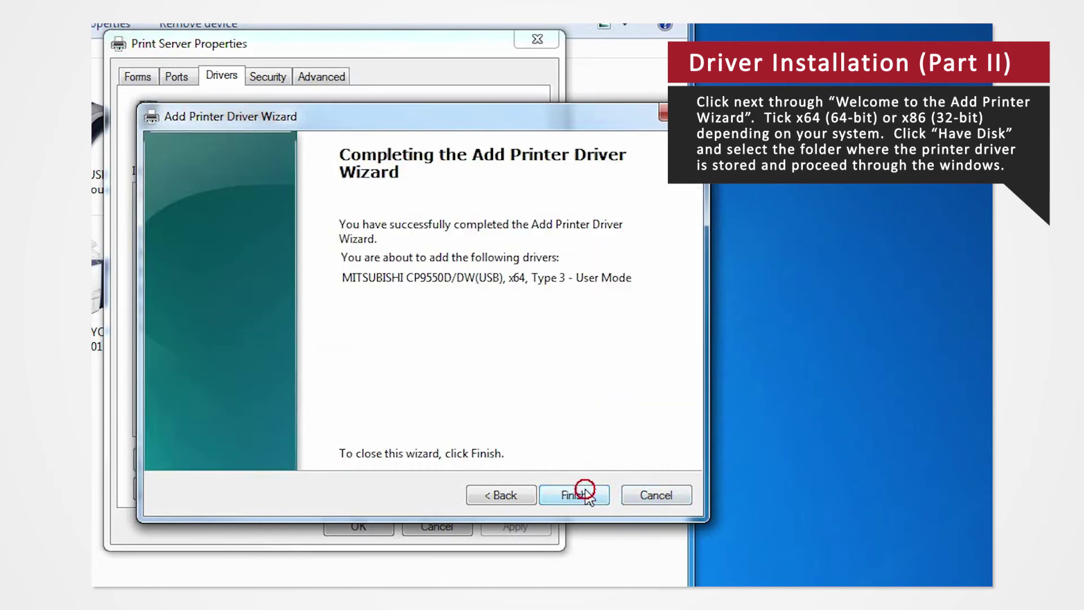
click(587, 494)
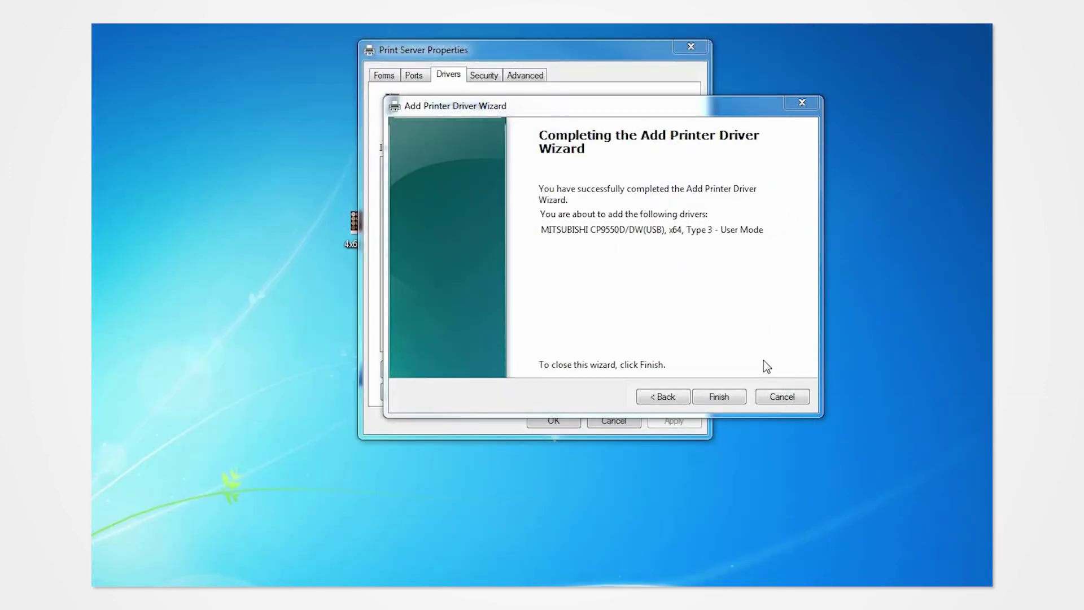
click(725, 395)
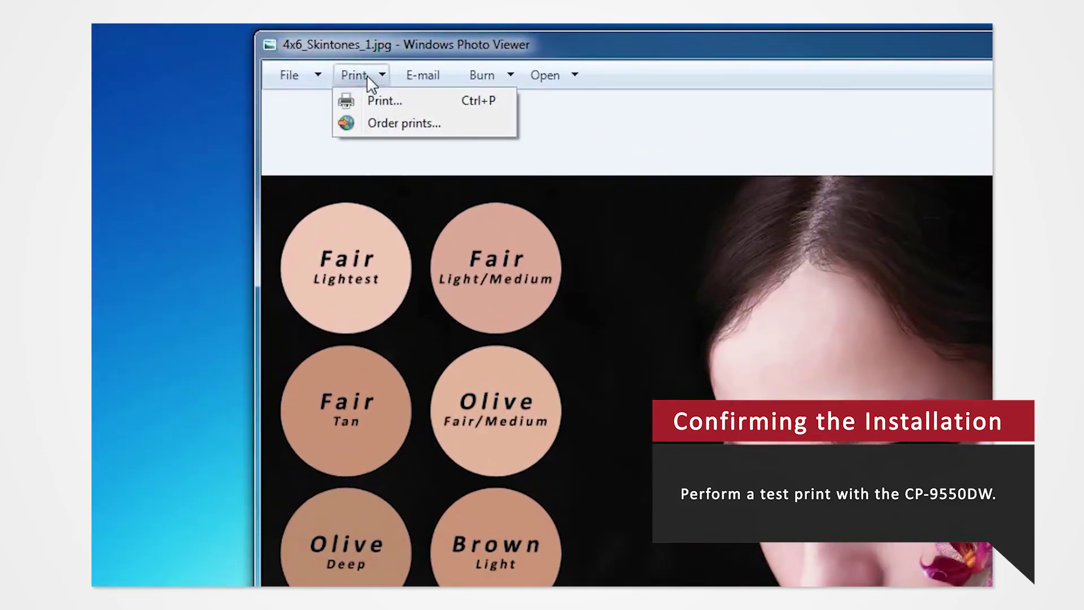
click(375, 102)
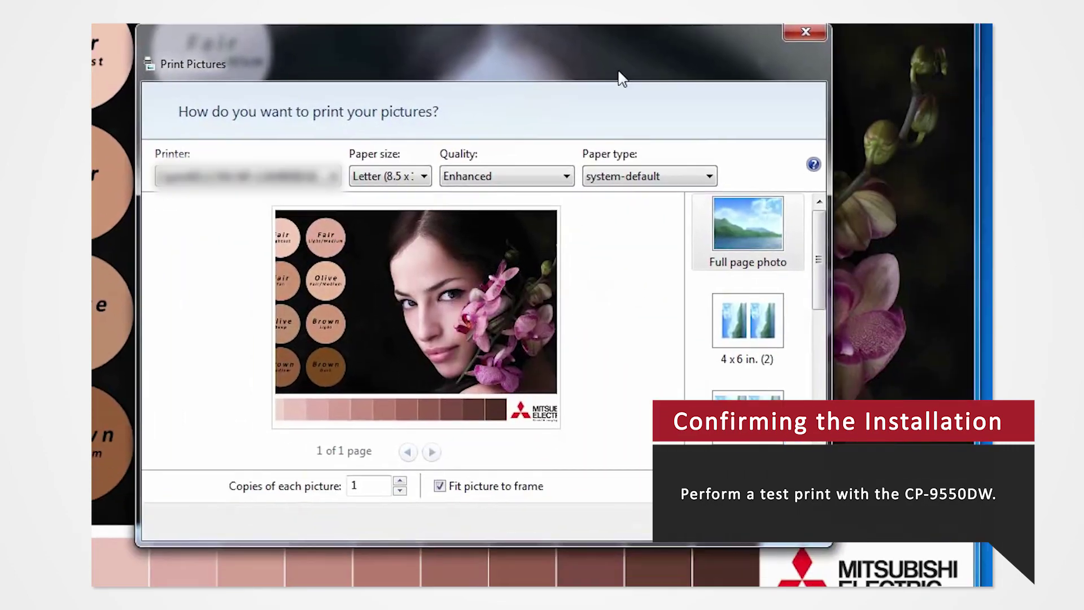
click(333, 177)
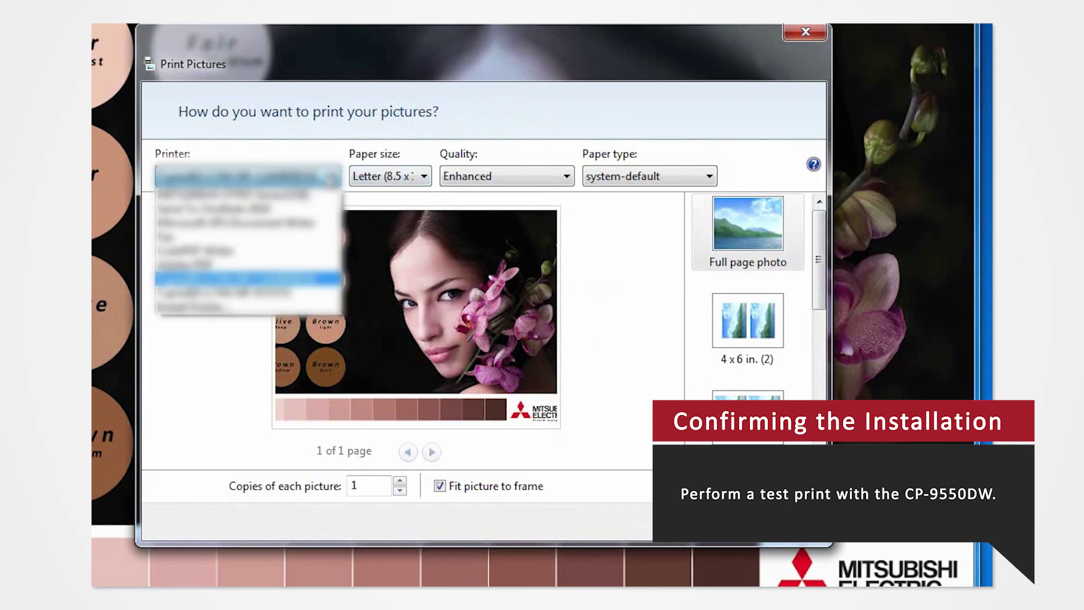
click(319, 192)
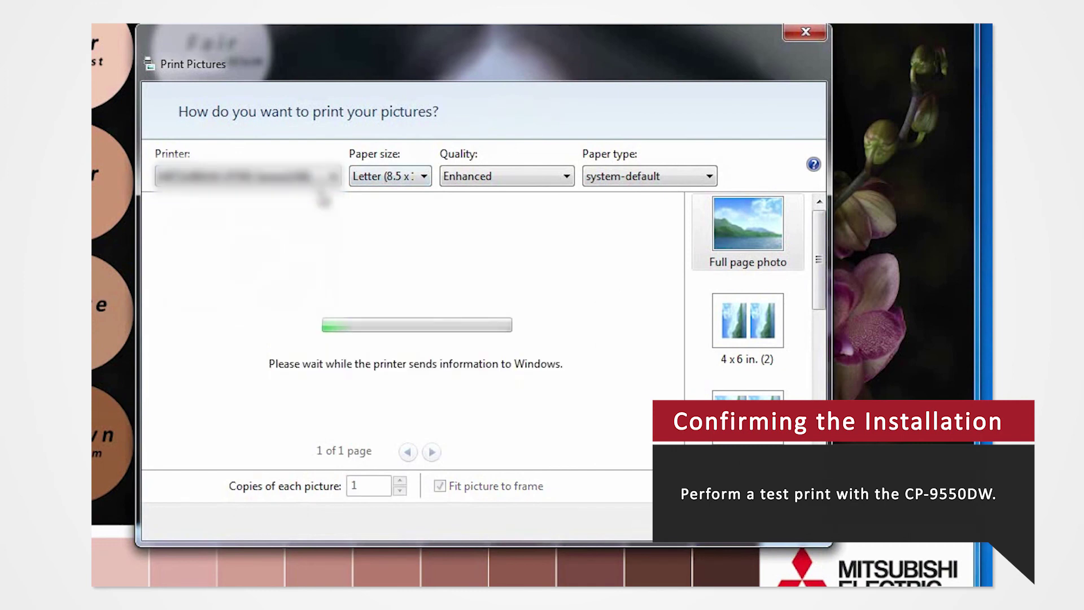
click(398, 176)
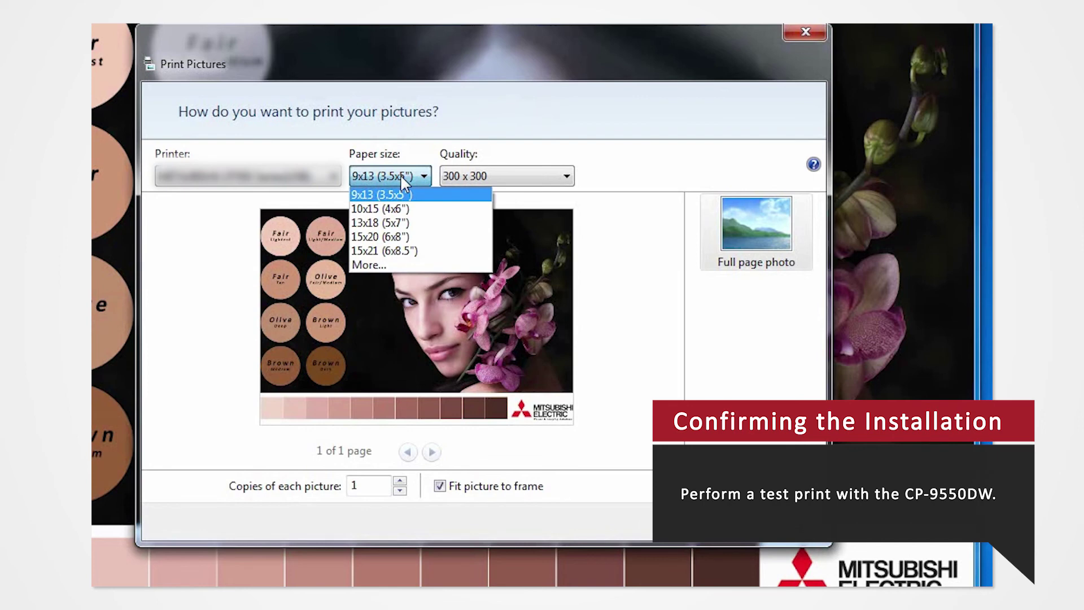
click(400, 209)
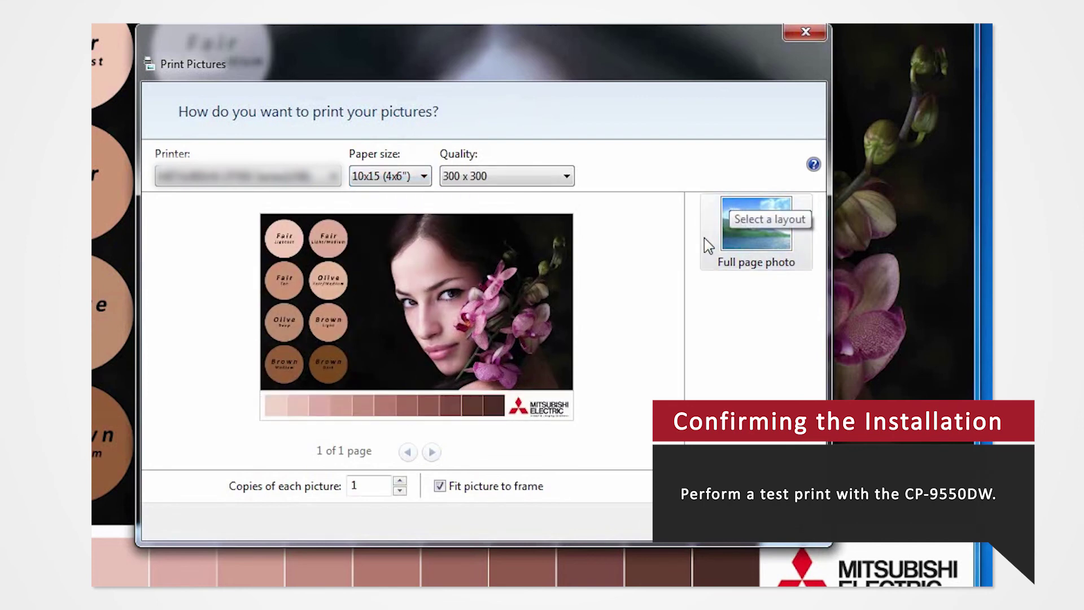
key(Return)
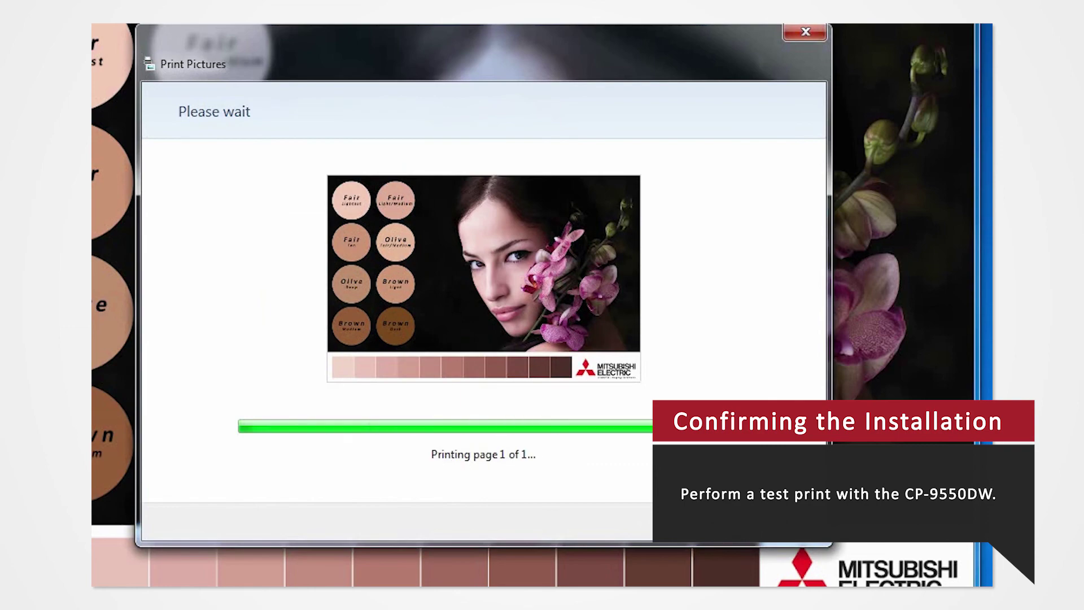